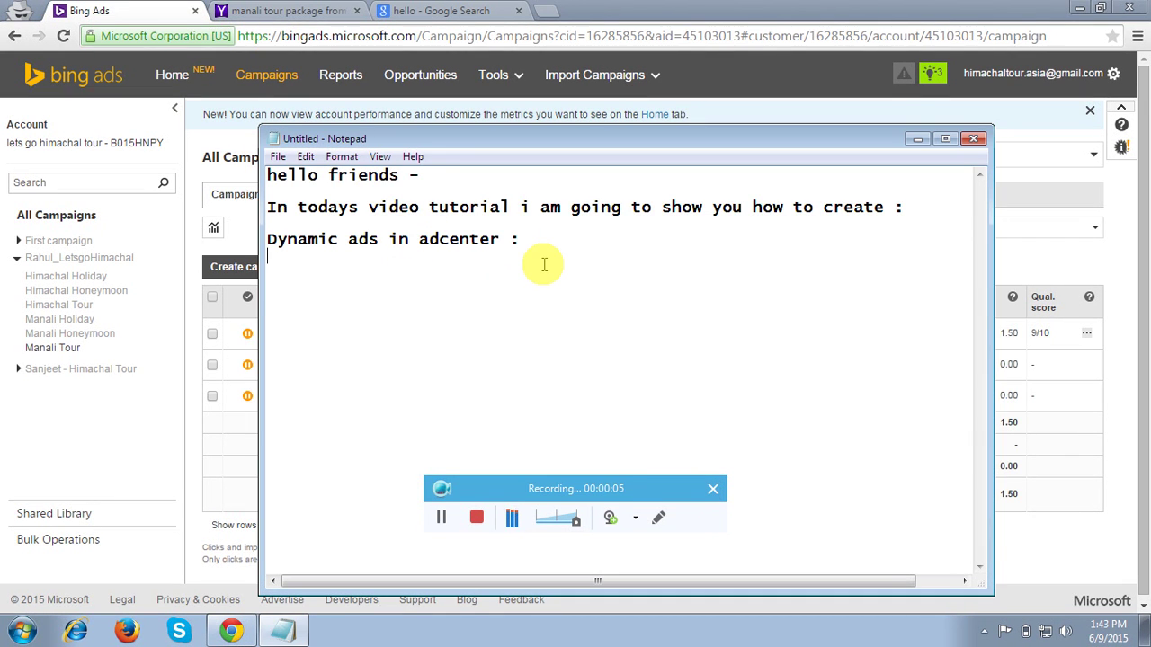
# Minimize the Notepad intro notes to reveal the All Campaigns page with three paused campaigns
pyautogui.click(509, 241)
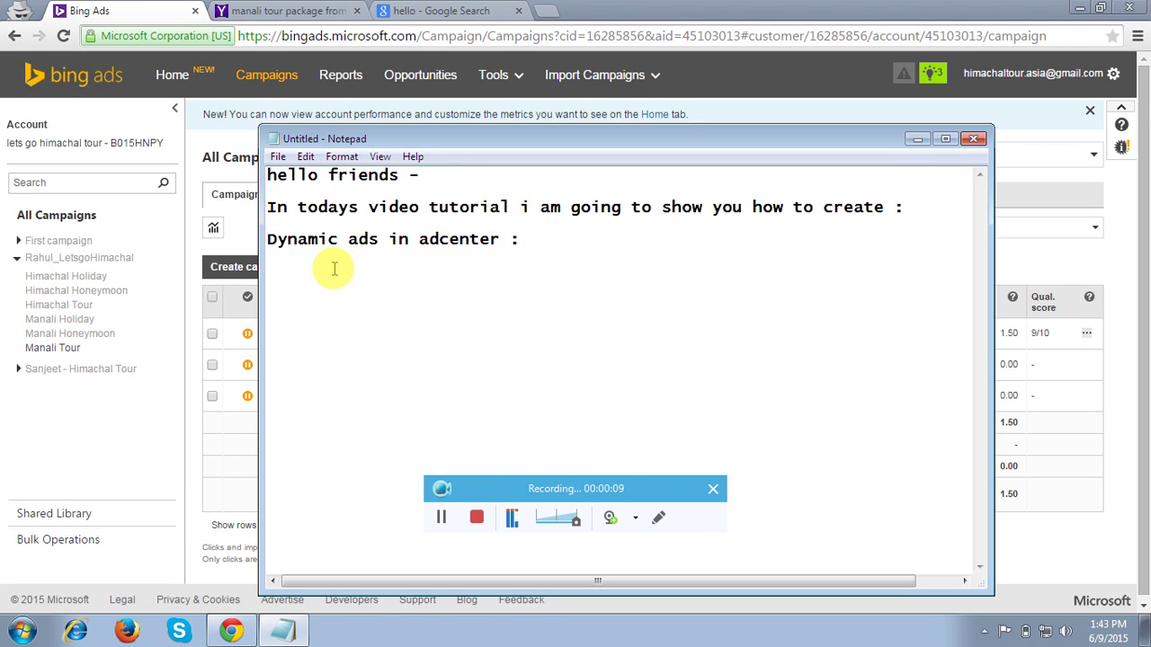
pyautogui.click(917, 141)
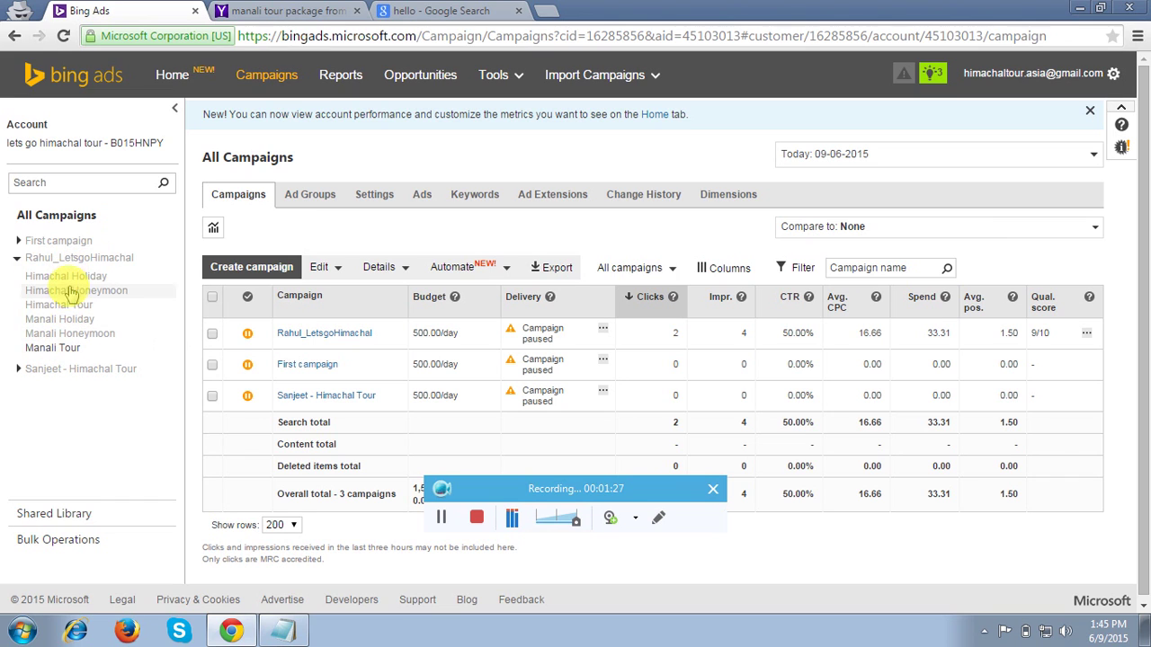
pyautogui.click(56, 350)
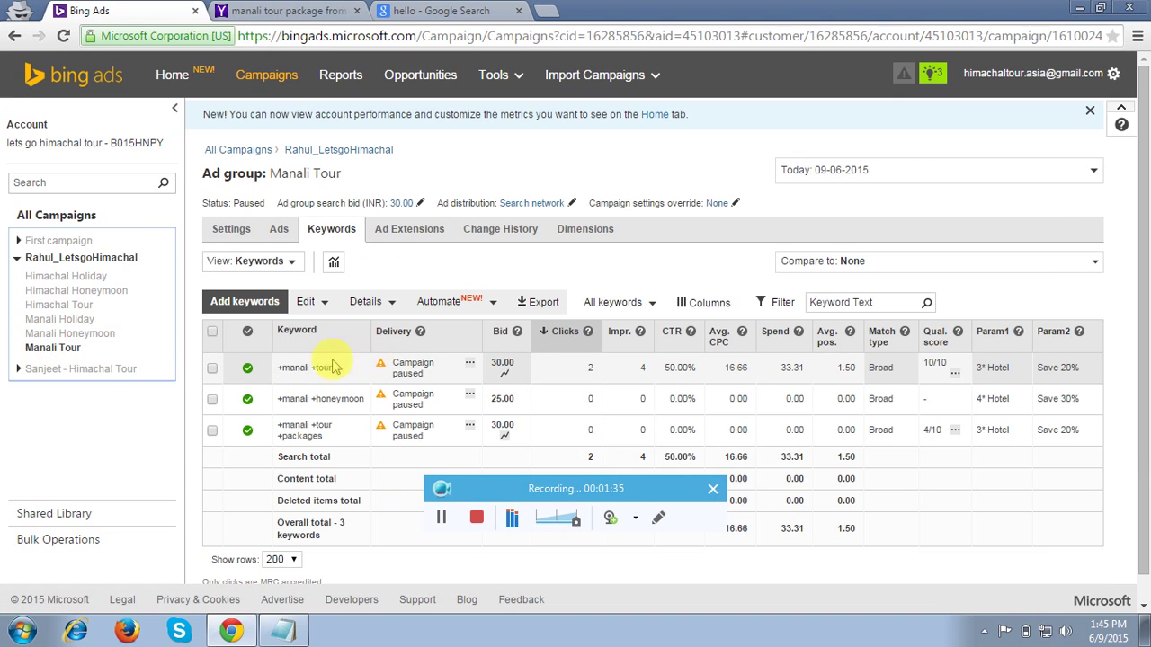
pyautogui.click(62, 217)
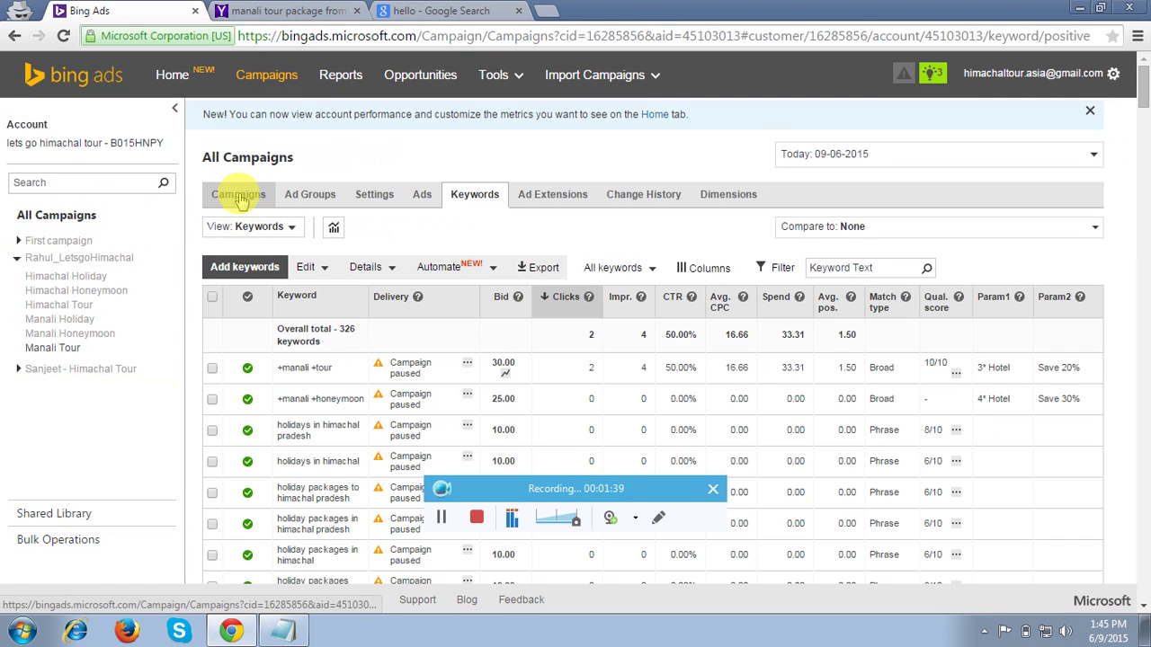
pyautogui.click(239, 196)
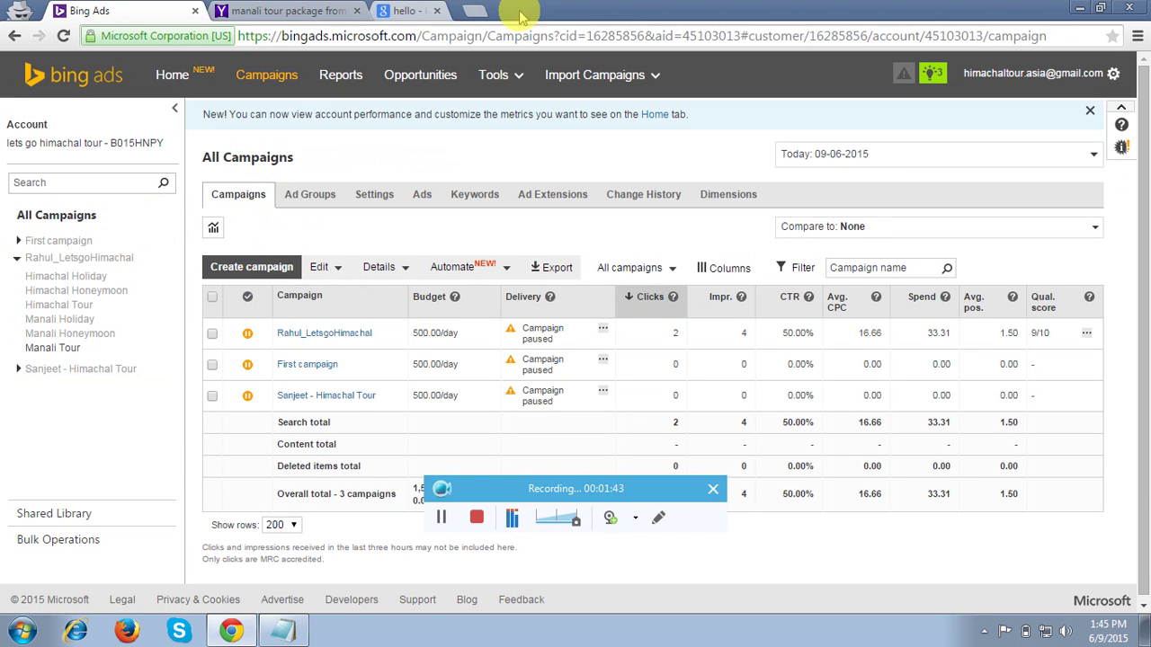
pyautogui.click(252, 333)
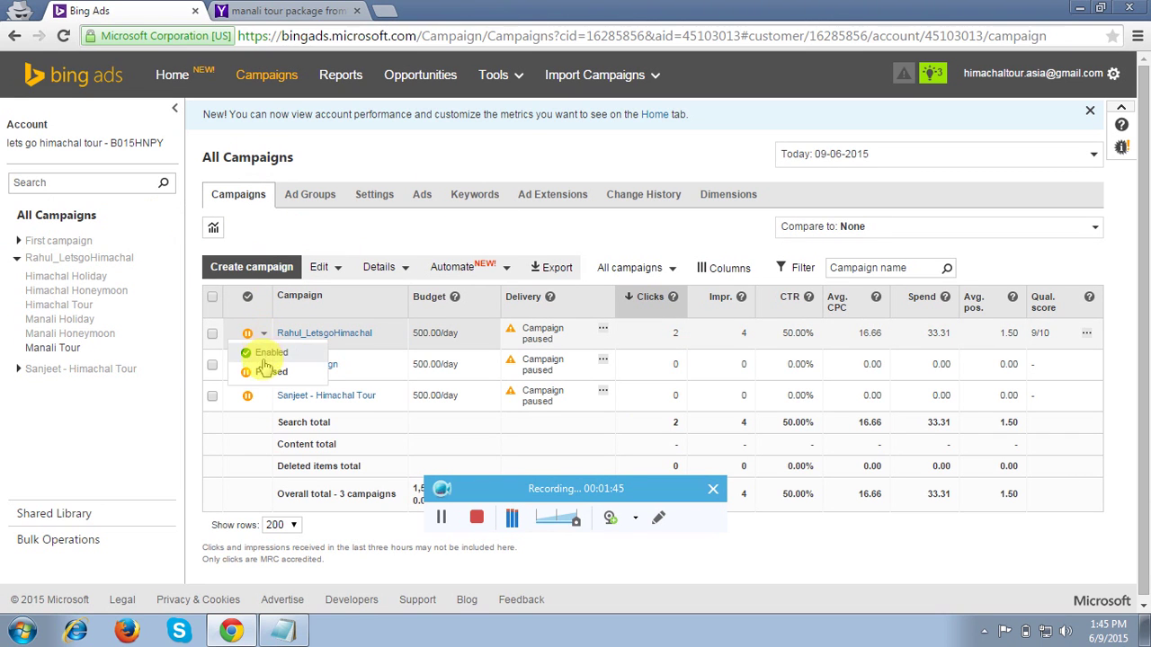
pyautogui.click(425, 155)
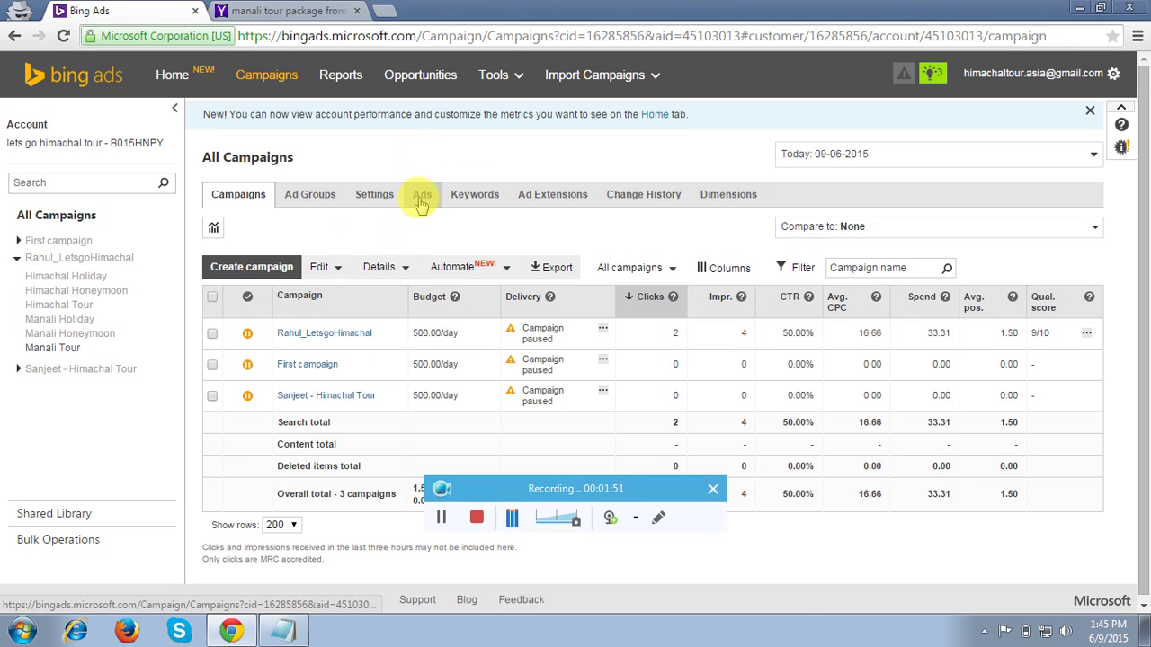
# Open the Manali Tour ad group's Keywords tab to show the Param1 and Param2 values
pyautogui.click(54, 349)
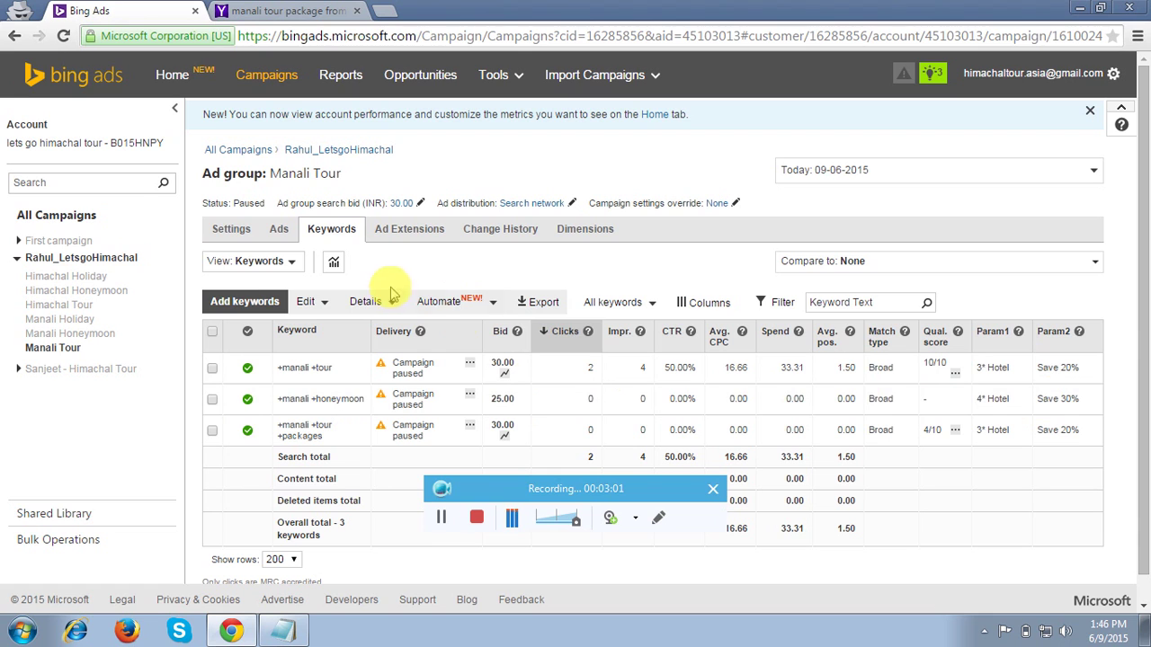
# Show the Manali Tour ads, including the Kullu Manali Tour Package ad with {param1} and {param2}
pyautogui.click(280, 233)
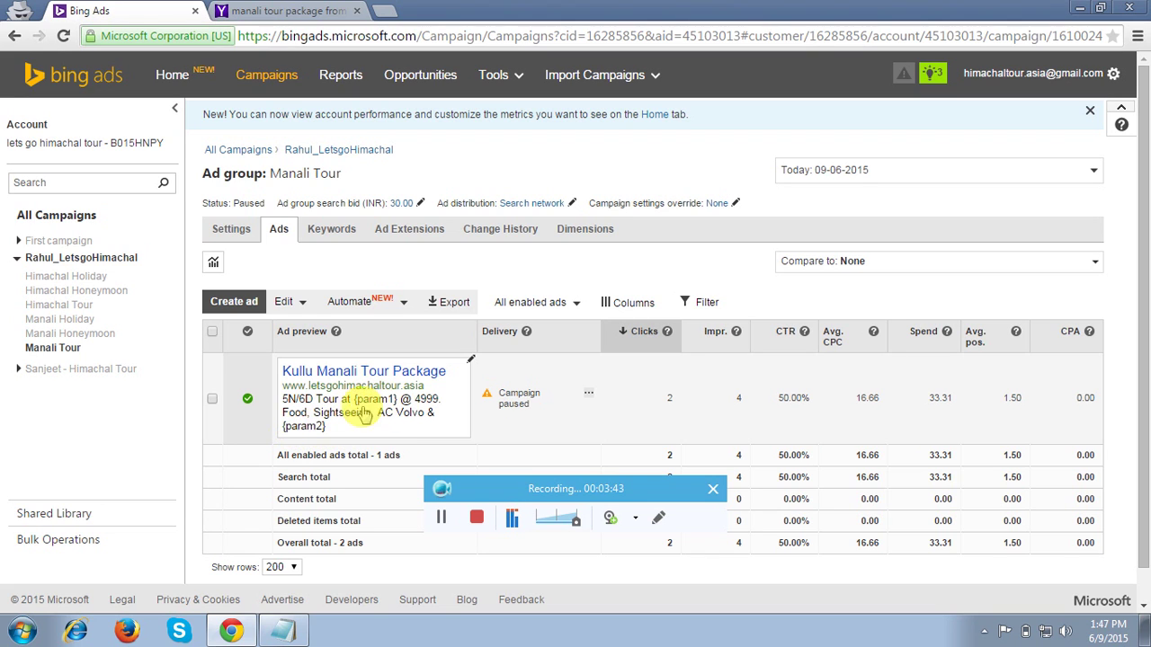
# Set the Rahul_LetsgoHimachal campaign's status to Enabled from the All Campaigns list
pyautogui.click(61, 220)
pyautogui.click(239, 194)
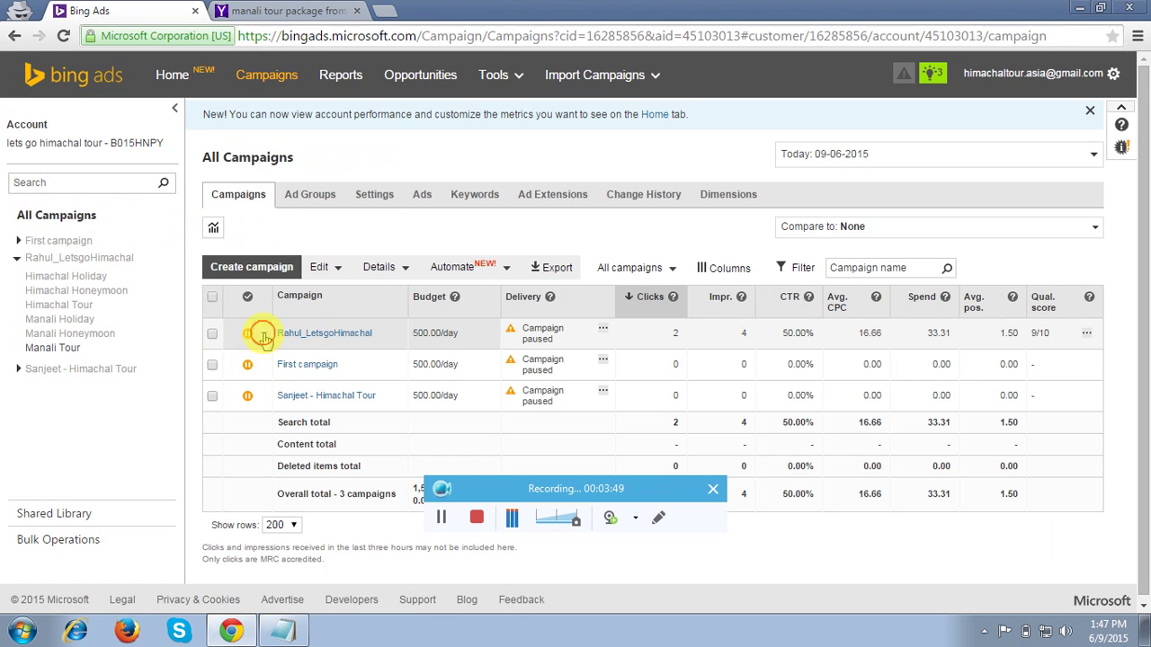
pyautogui.click(248, 333)
pyautogui.click(256, 355)
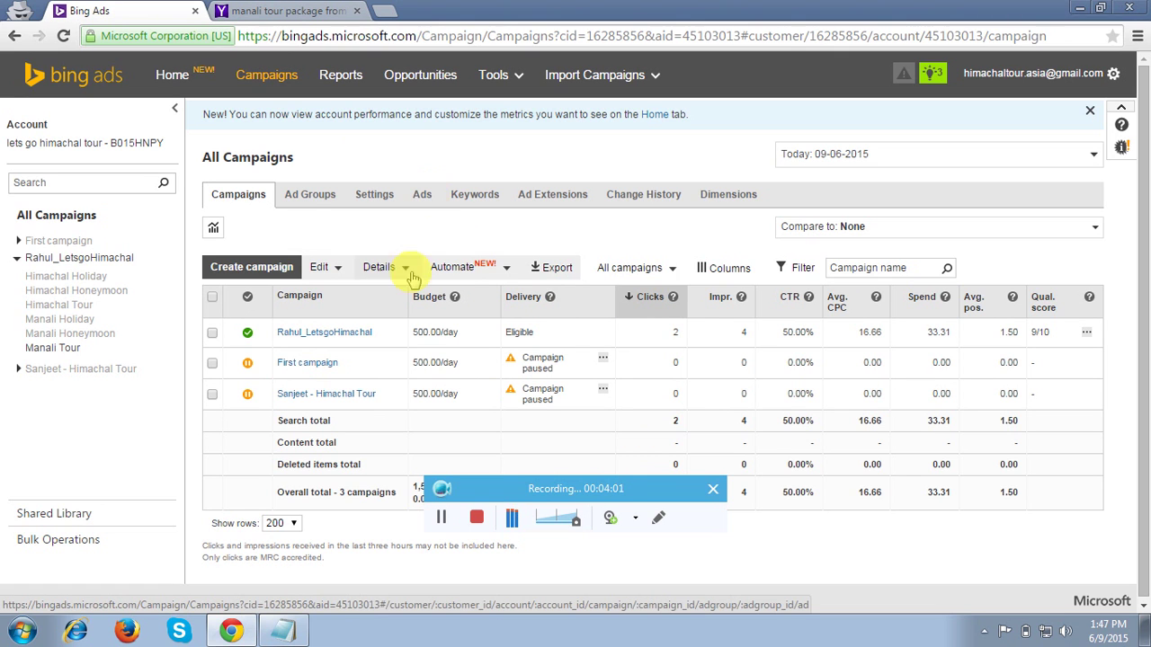
# Check the Manali Tour keywords, now Eligible with Param values, then go to the Yahoo results tab
pyautogui.click(52, 347)
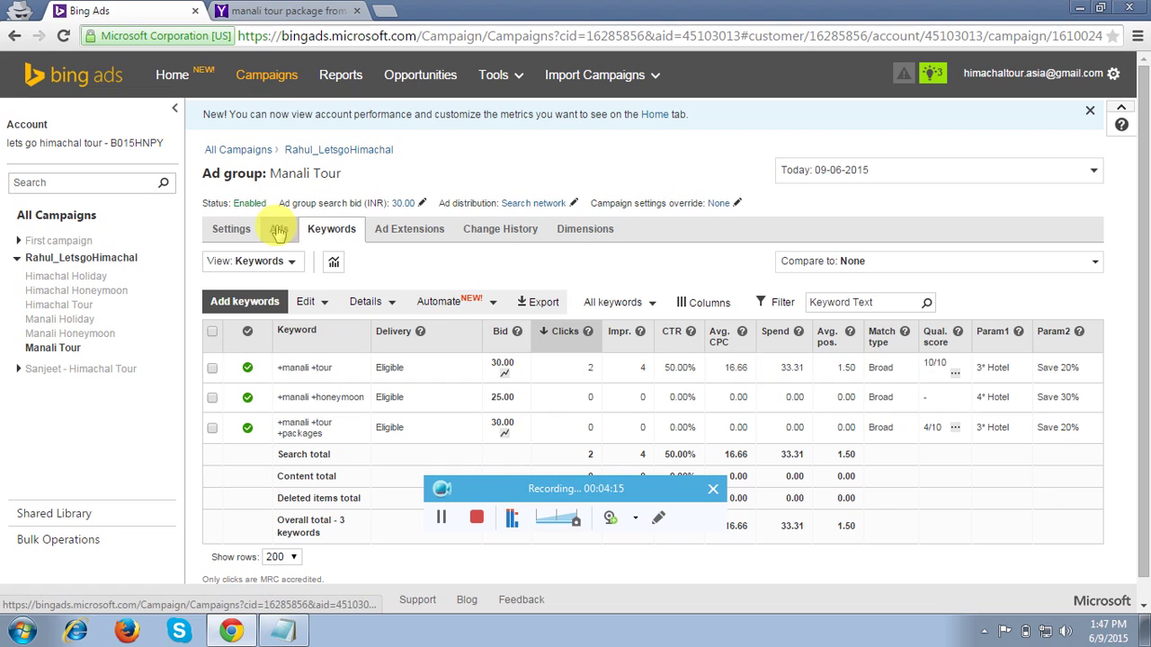
pyautogui.moveTo(998, 409)
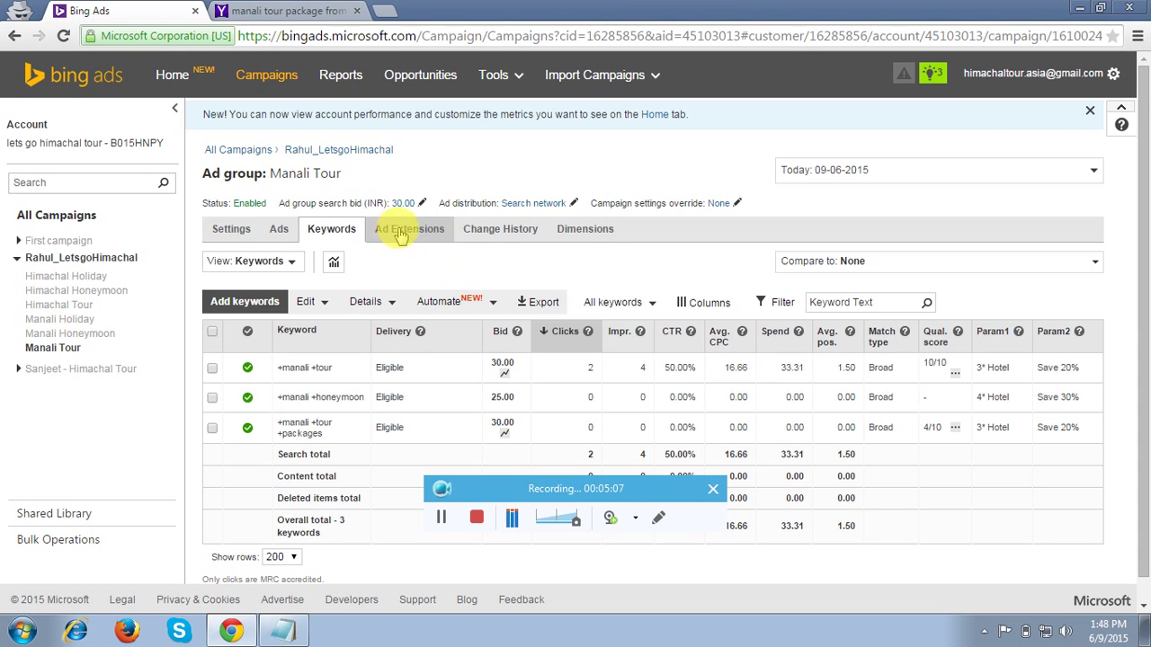
pyautogui.click(279, 10)
# Rerun the 'manali tour package from delhi' Yahoo search three times, checking the refreshed ads
pyautogui.click(560, 93)
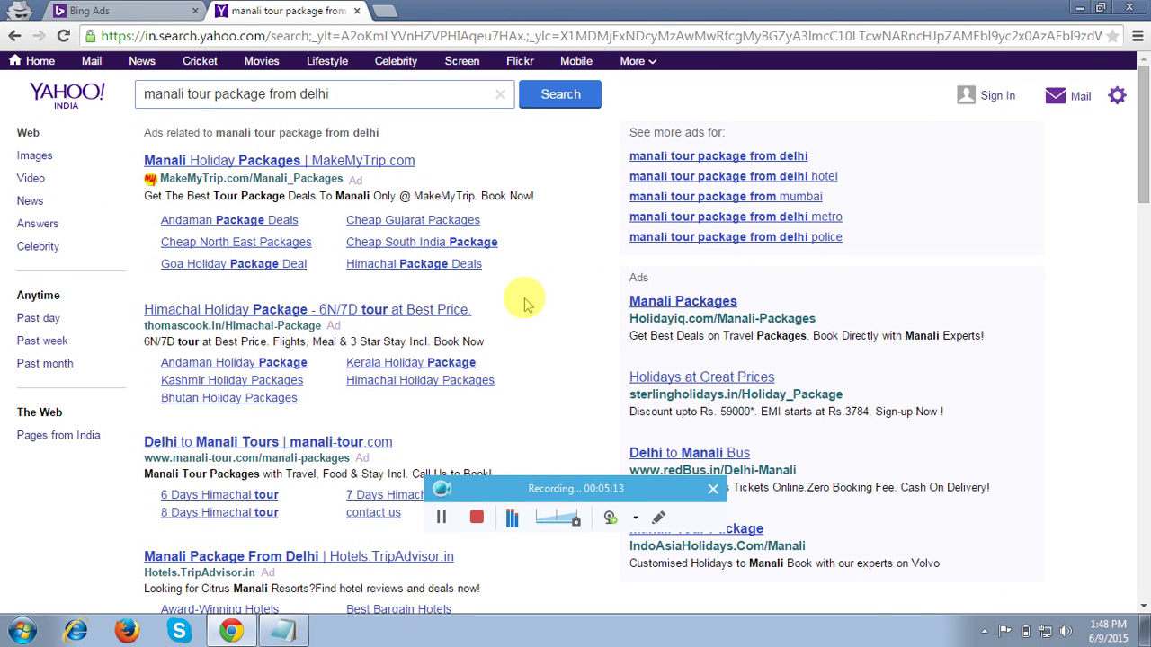
pyautogui.scroll(-2, 1097, 295)
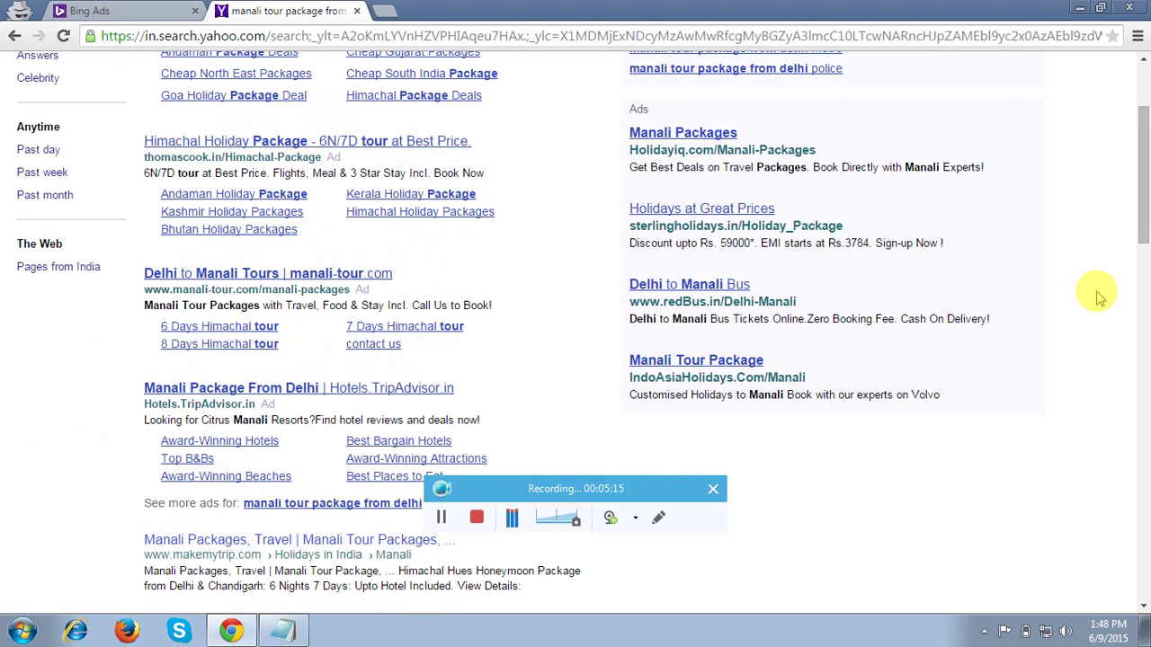
pyautogui.scroll(2, 1097, 295)
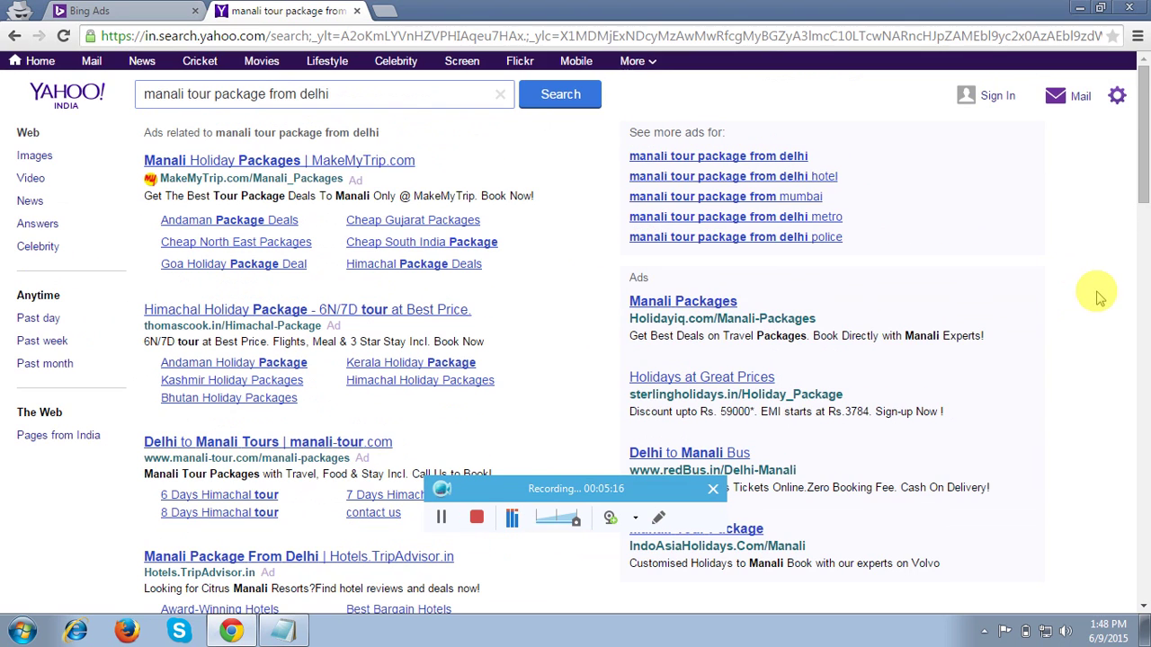
pyautogui.click(549, 101)
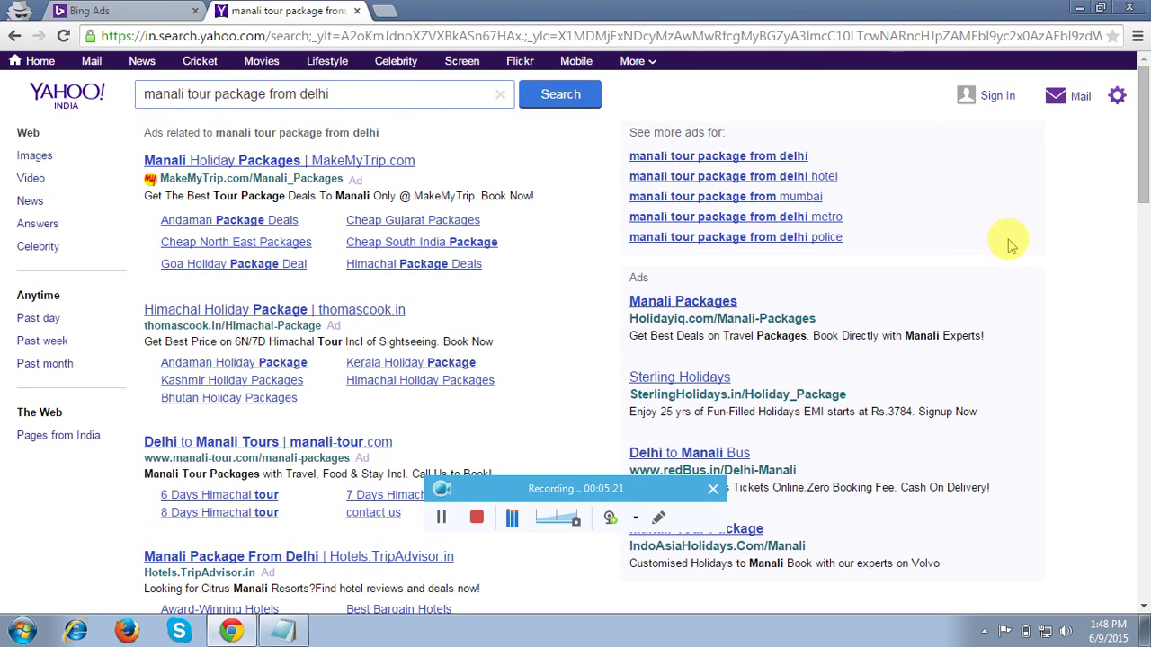
pyautogui.scroll(-2, 1007, 242)
pyautogui.scroll(2, 1007, 243)
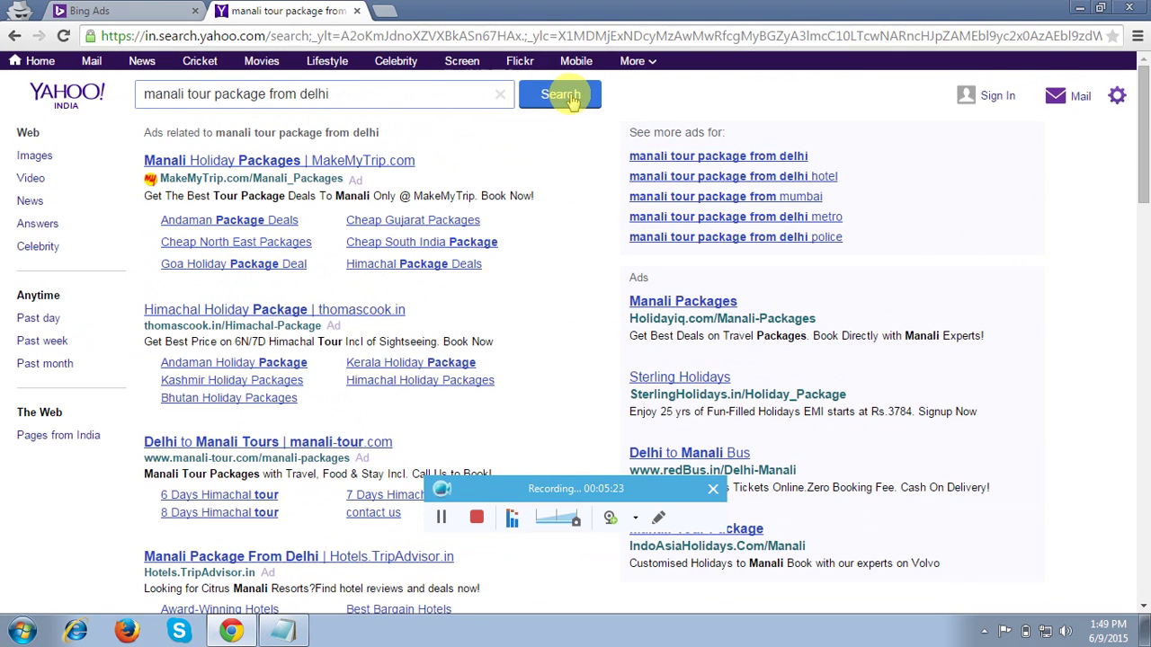
pyautogui.click(566, 97)
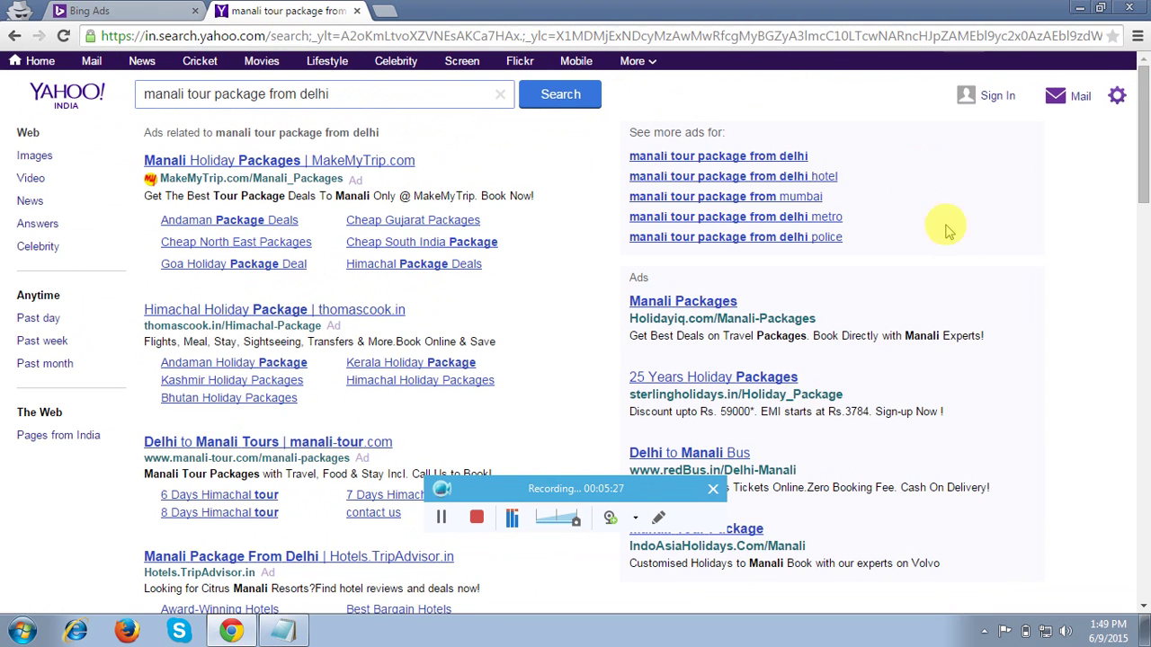
pyautogui.scroll(-1, 1034, 232)
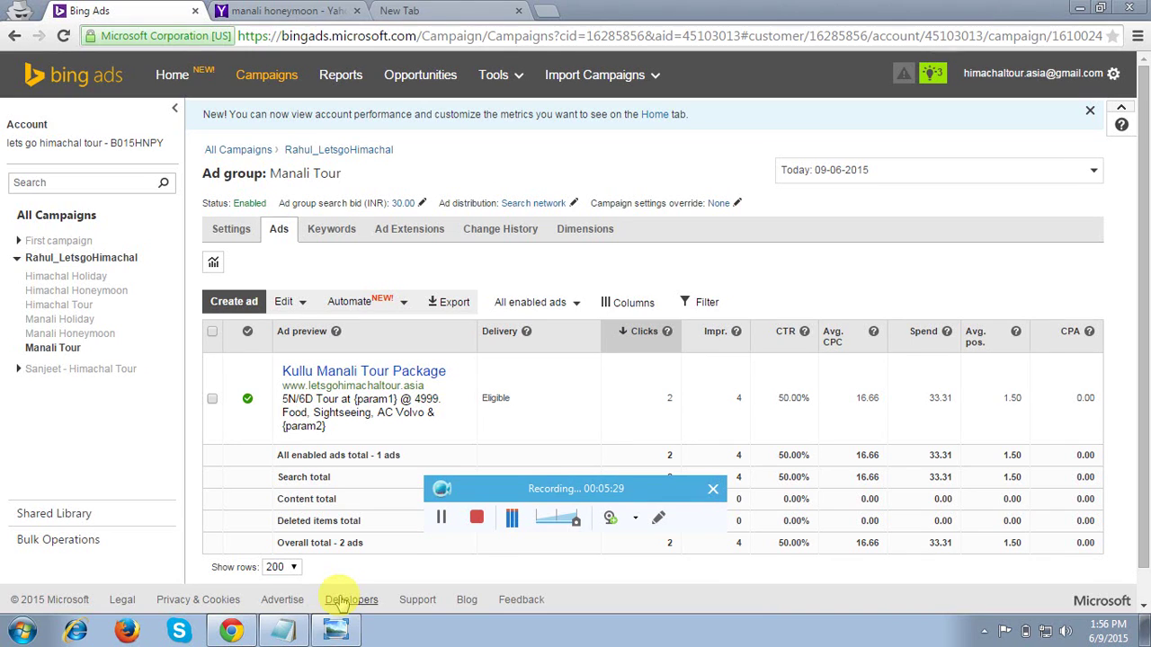
pyautogui.click(335, 632)
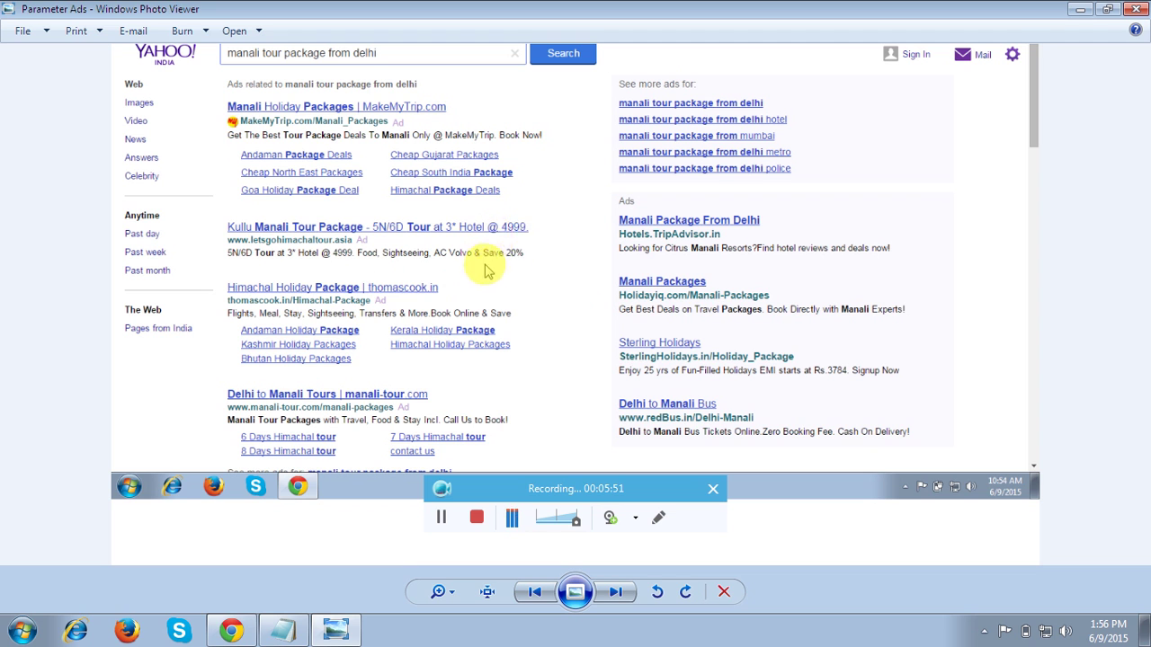
pyautogui.click(231, 629)
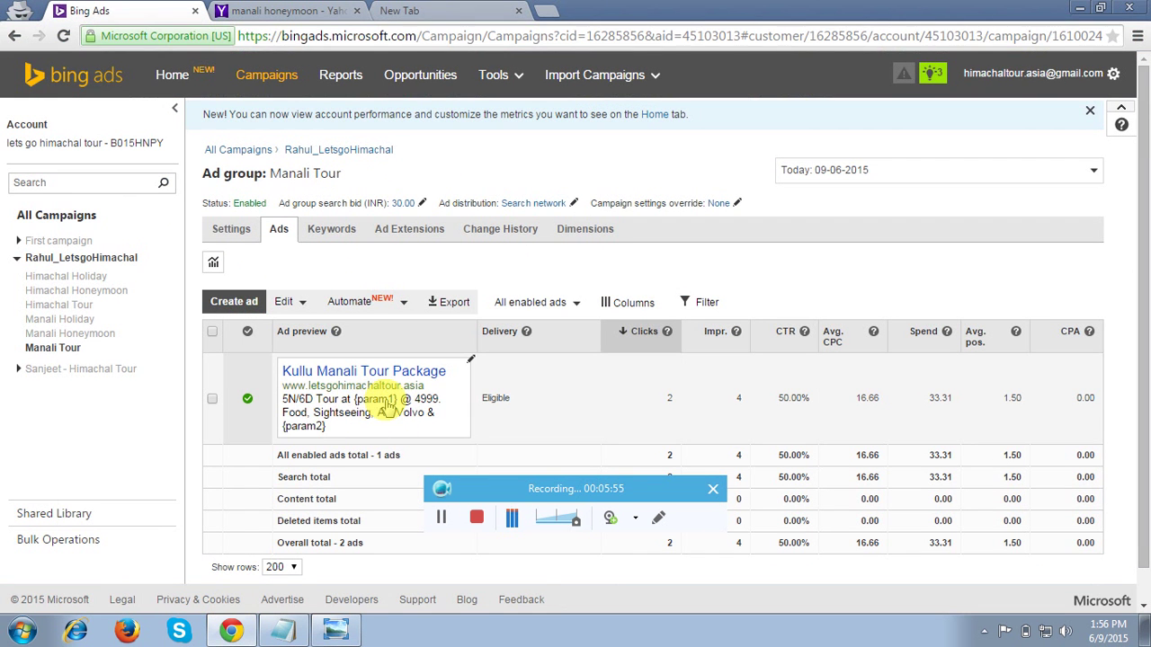
# Compare the keywords' Param1 and Param2 values with the {param1}/{param2} ad
pyautogui.click(332, 228)
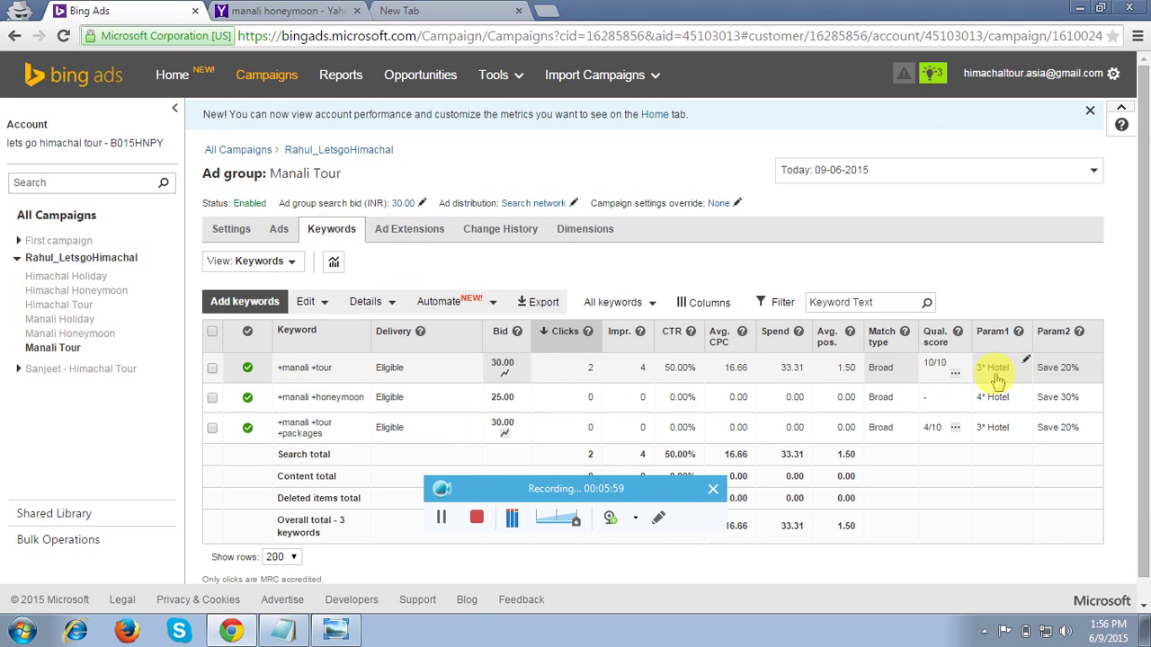
pyautogui.click(279, 229)
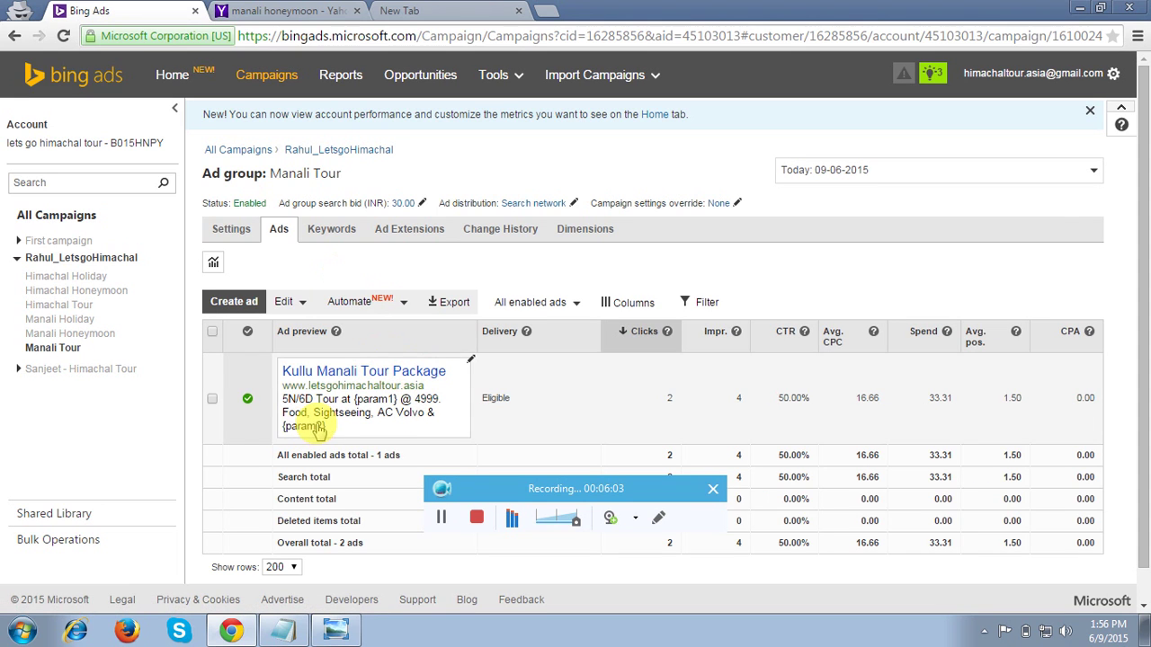
pyautogui.click(330, 229)
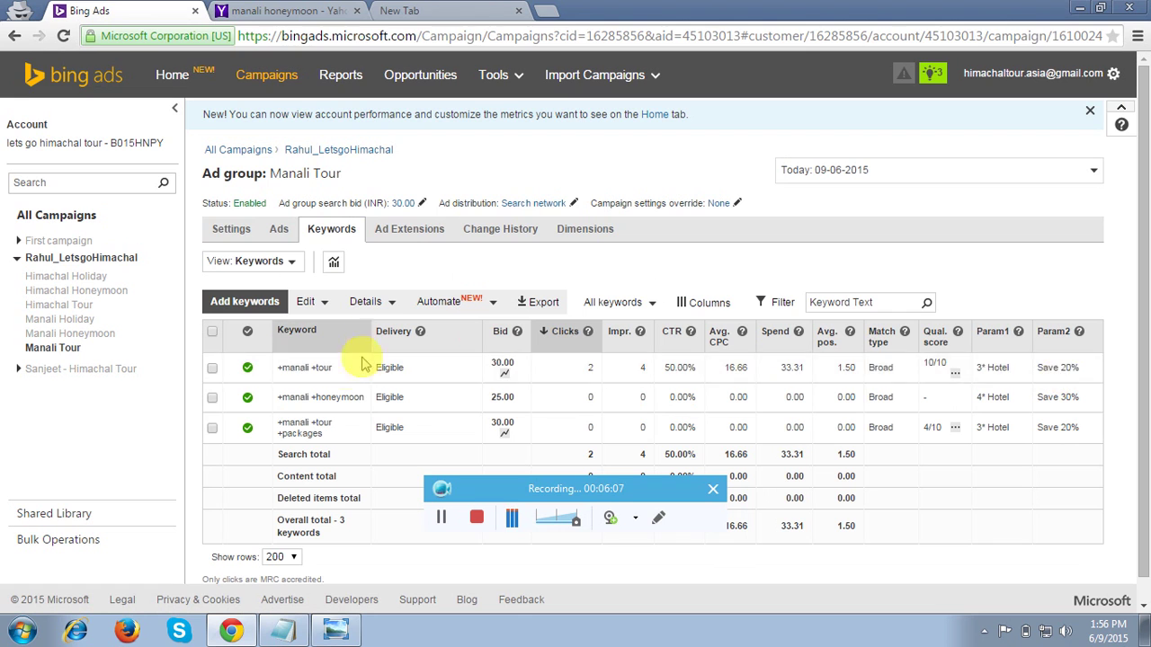
# View the Yahoo ad screenshot, then return to the Notepad note's Dynamic ads line
pyautogui.click(336, 630)
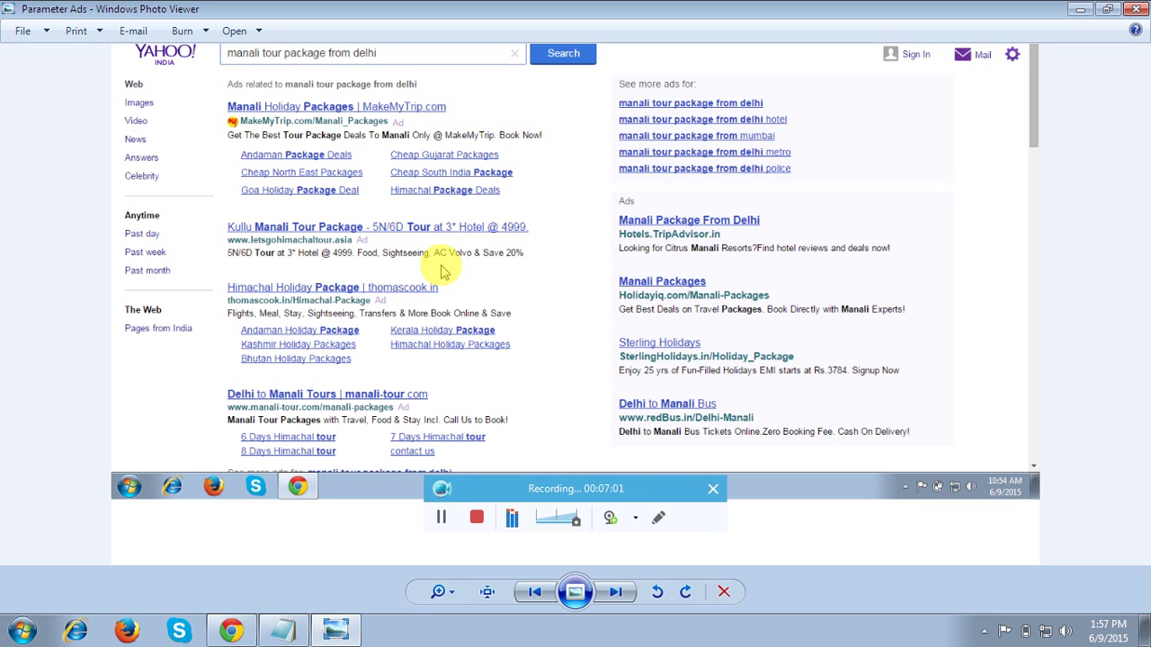
pyautogui.click(282, 630)
pyautogui.click(576, 243)
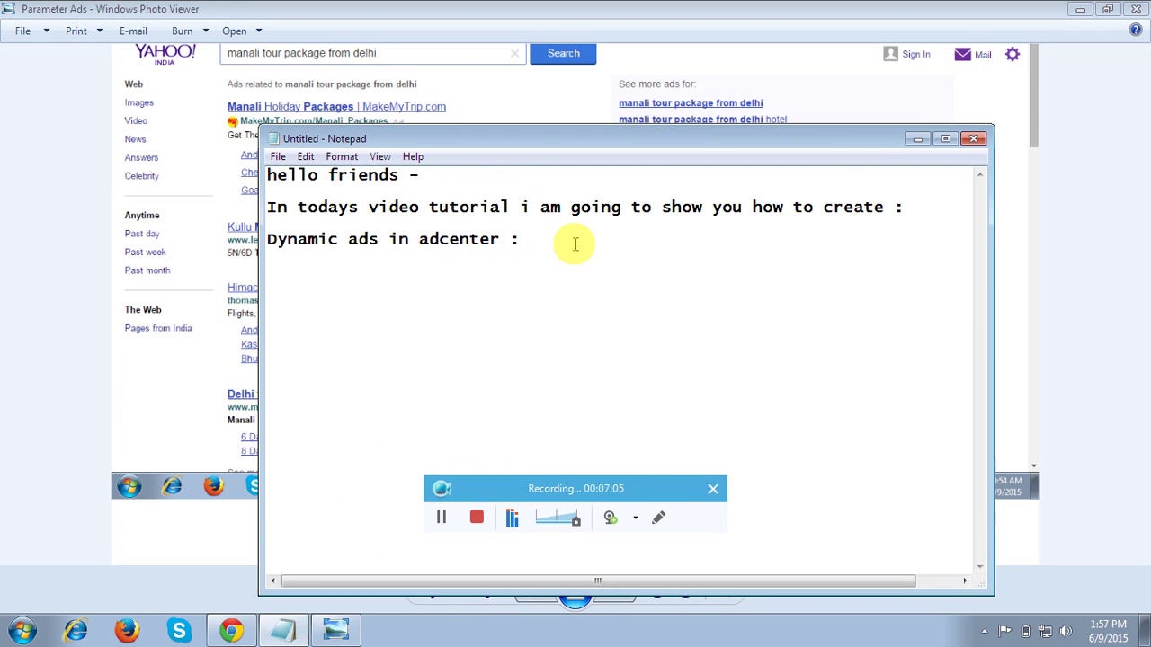
pyautogui.press('Return')
pyautogui.write('www.ppcexpertclasses.com')
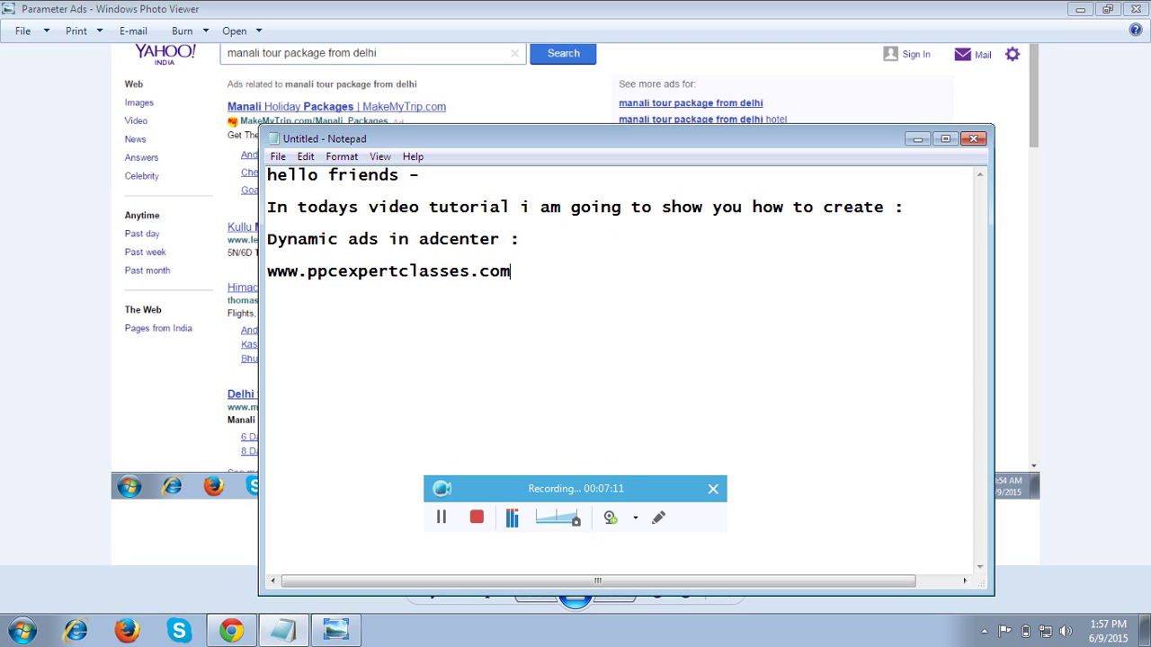